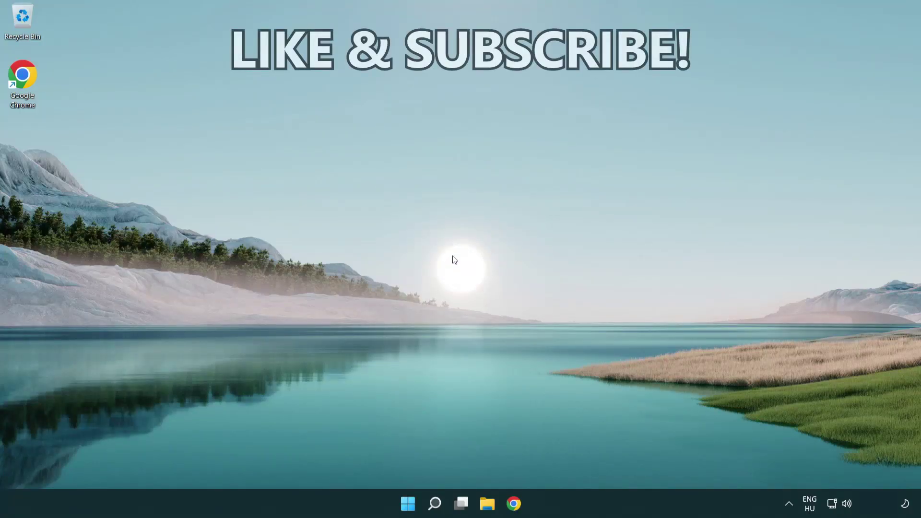
# Search for 'cmd' and bring up Command Prompt's launch options.
pyautogui.click(435, 509)
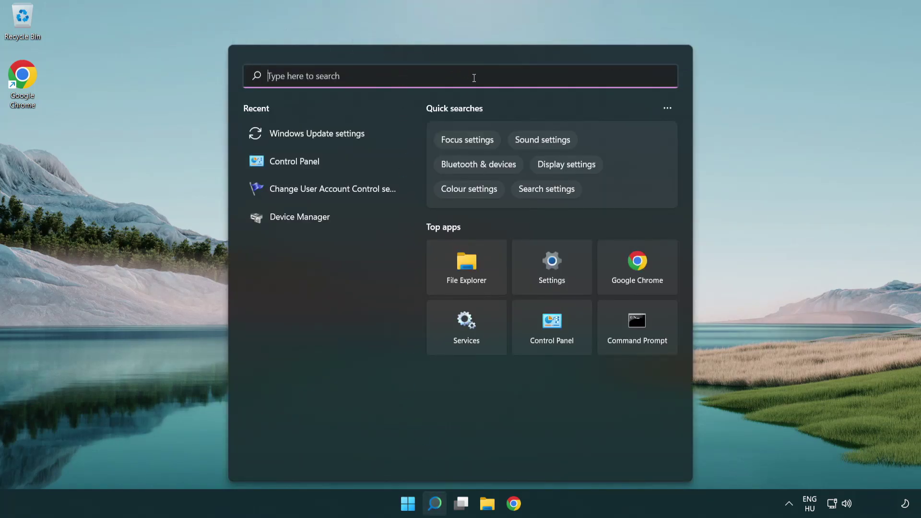
pyautogui.write('cmd')
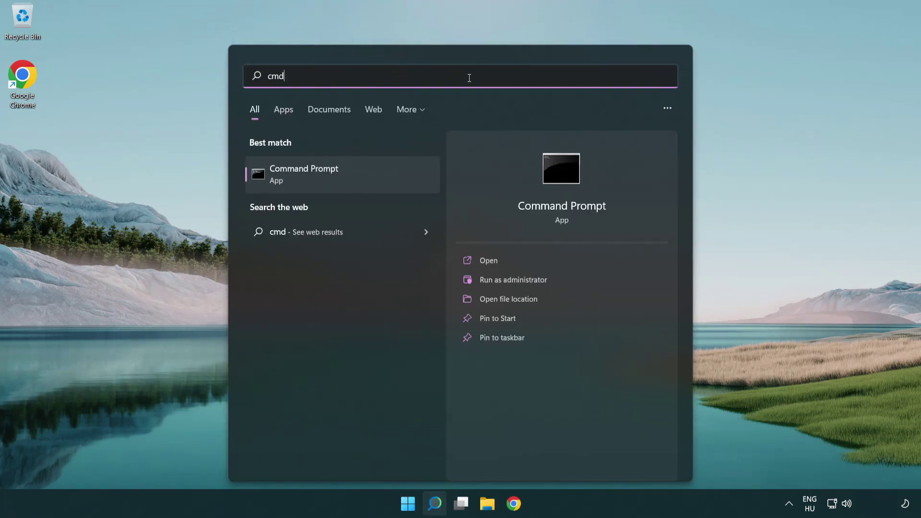
pyautogui.rightClick(375, 172)
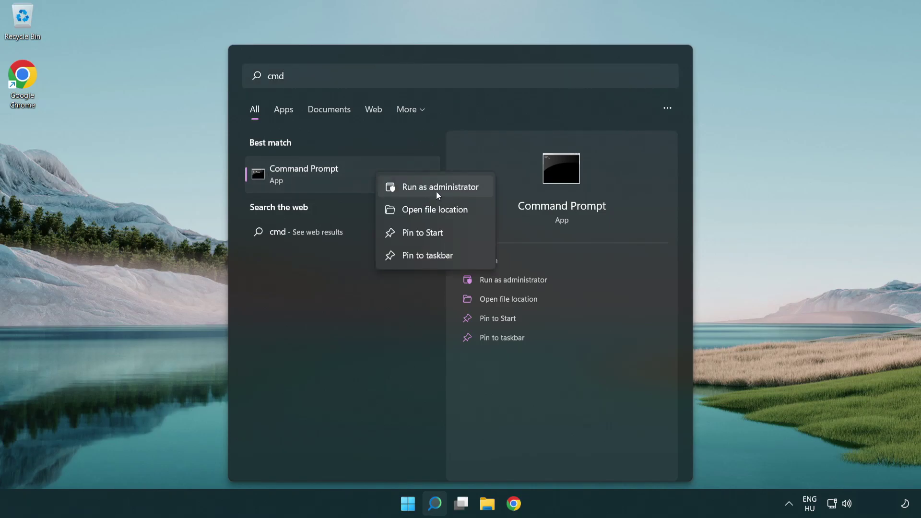
# Launch Command Prompt as administrator and flush the DNS cache with ipconfig /flushdns.
pyautogui.click(446, 190)
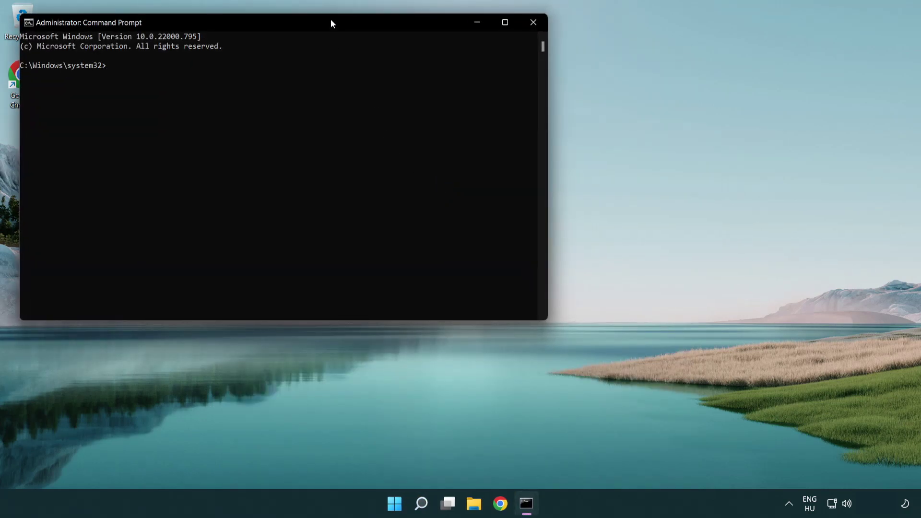
pyautogui.moveTo(330, 21); pyautogui.dragTo(498, 104)
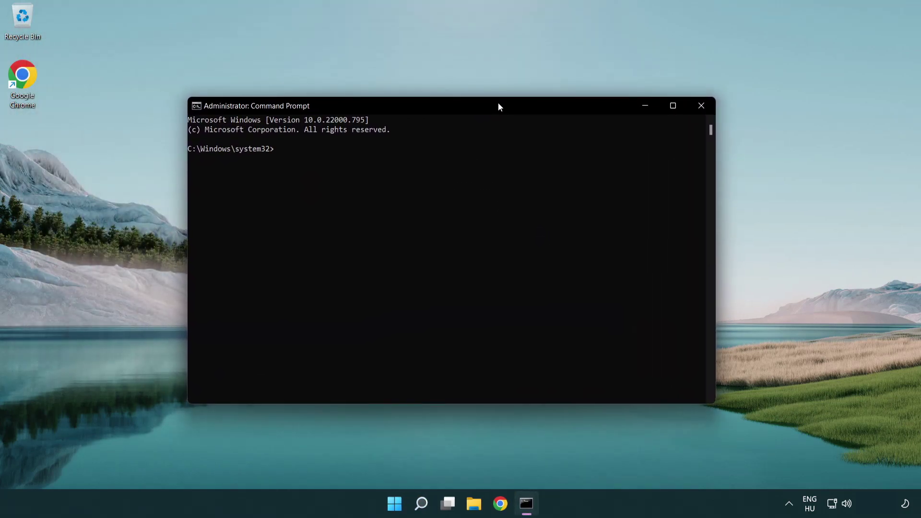
pyautogui.write('i')
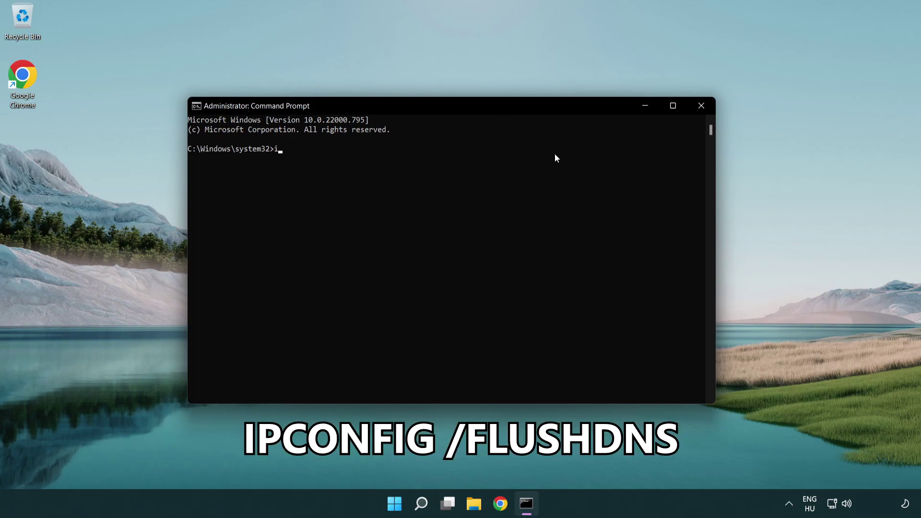
pyautogui.write('pconfig /flushdns')
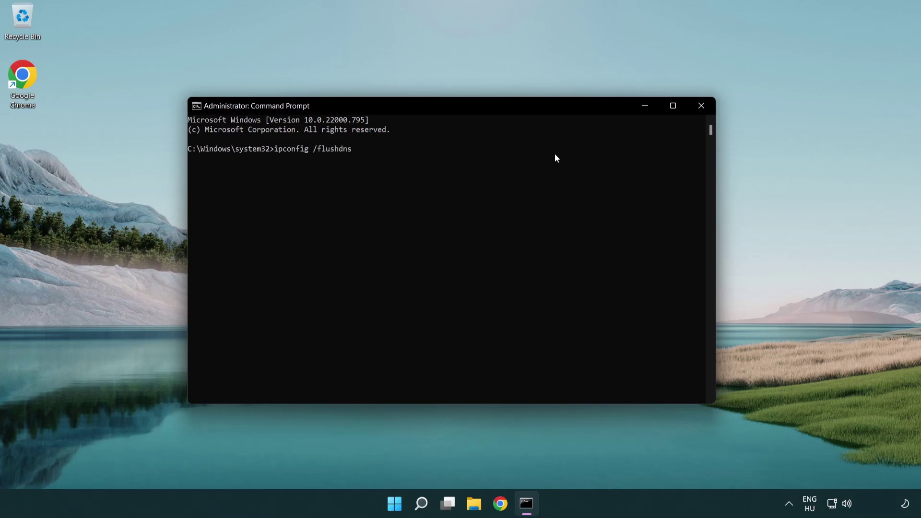
pyautogui.press('Return')
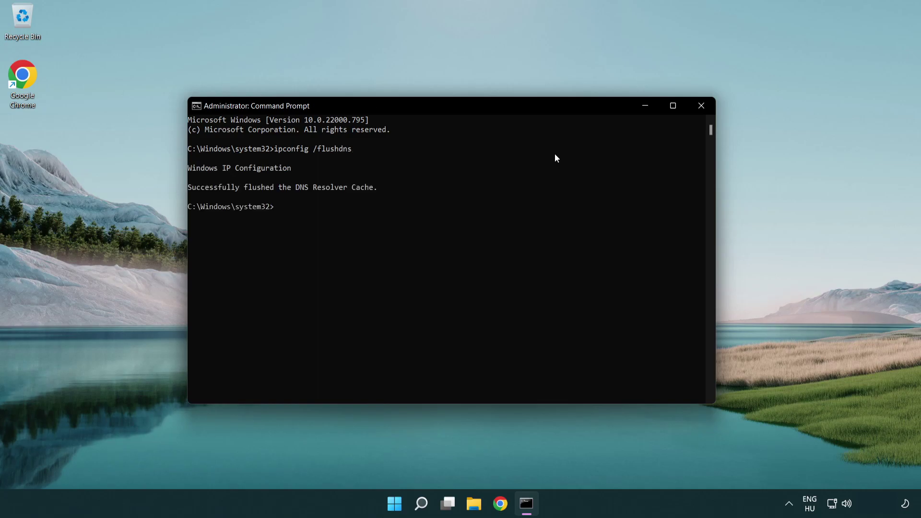
# Reset the Winsock catalog with netsh winsock reset, then exit Command Prompt.
pyautogui.write('ne')
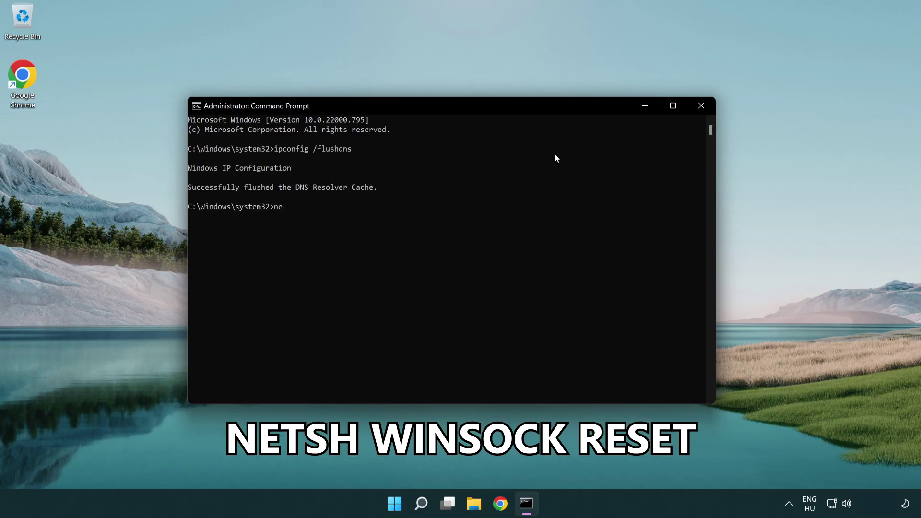
pyautogui.write('tsh winsock reset')
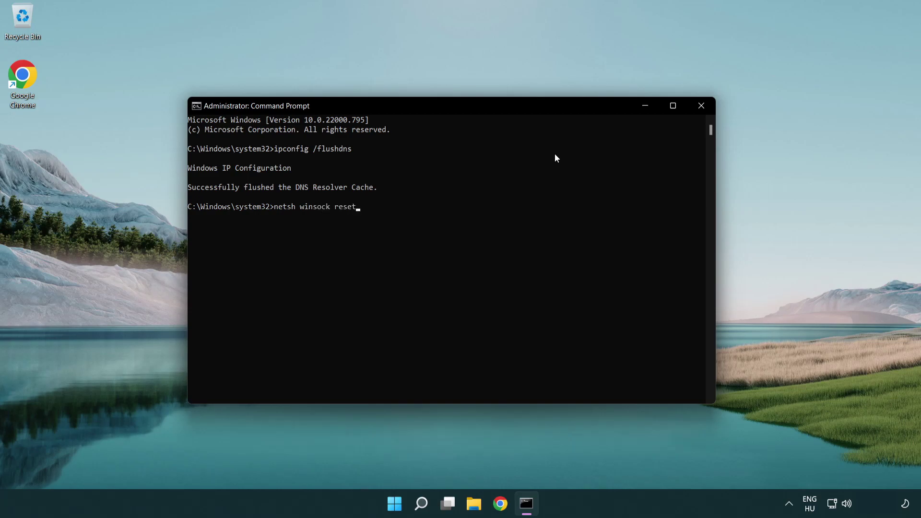
pyautogui.press('Return')
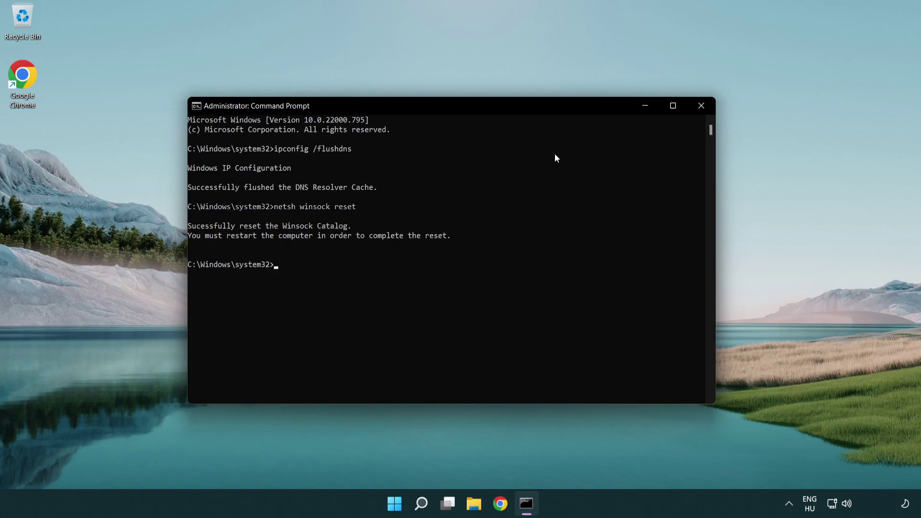
pyautogui.write('exit')
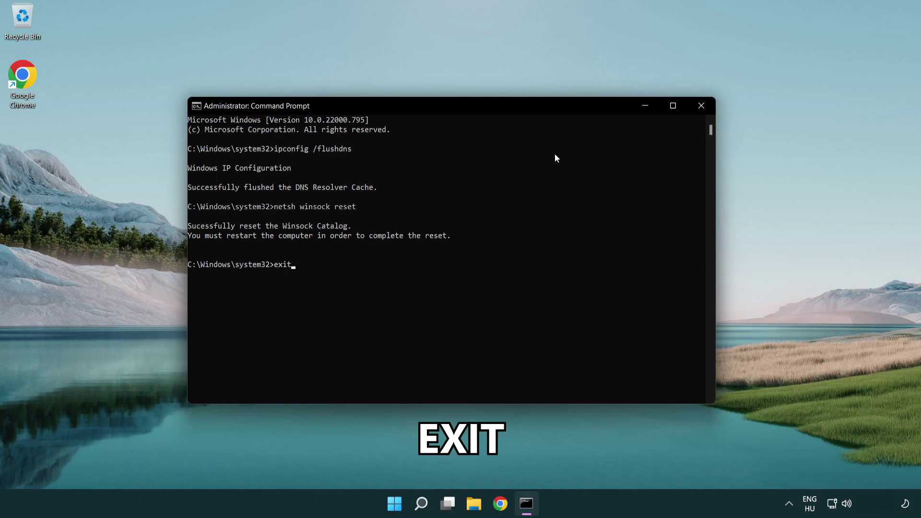
pyautogui.press('Return')
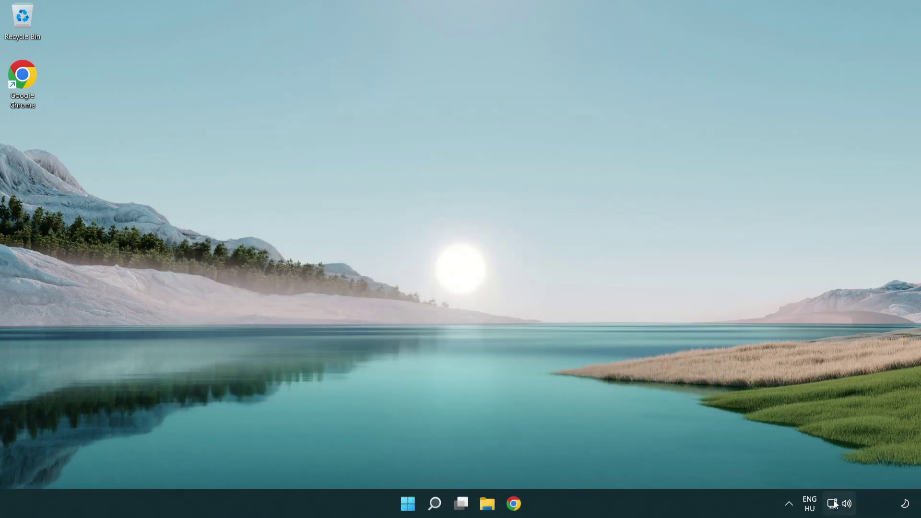
# Go from the tray network icon to Network & internet › Advanced network settings.
pyautogui.rightClick(833, 504)
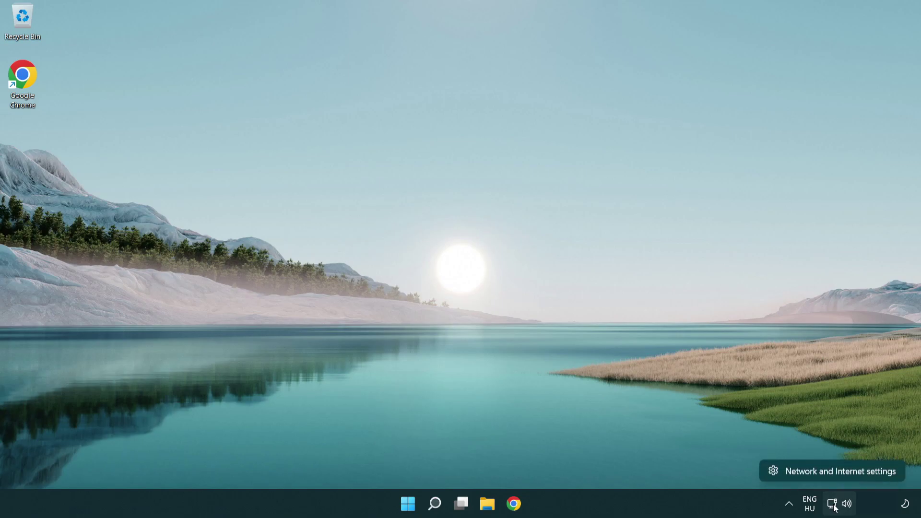
pyautogui.click(835, 472)
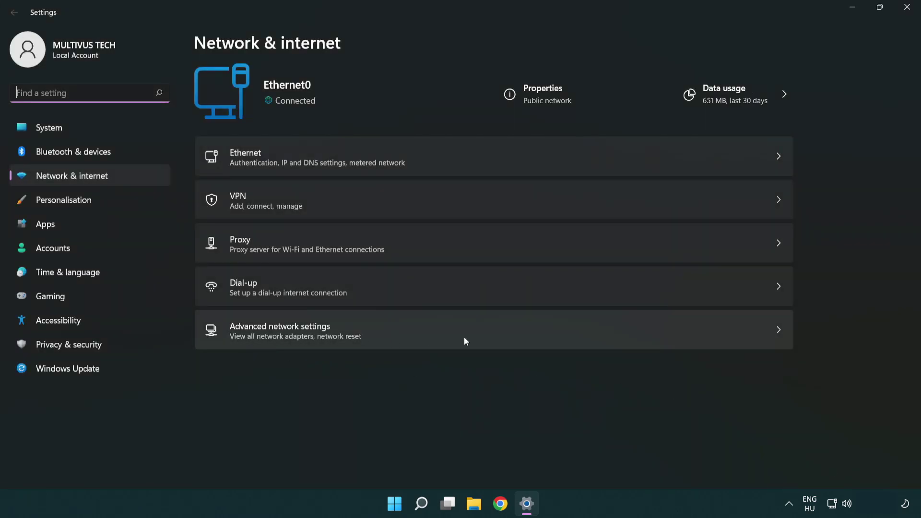
pyautogui.click(495, 337)
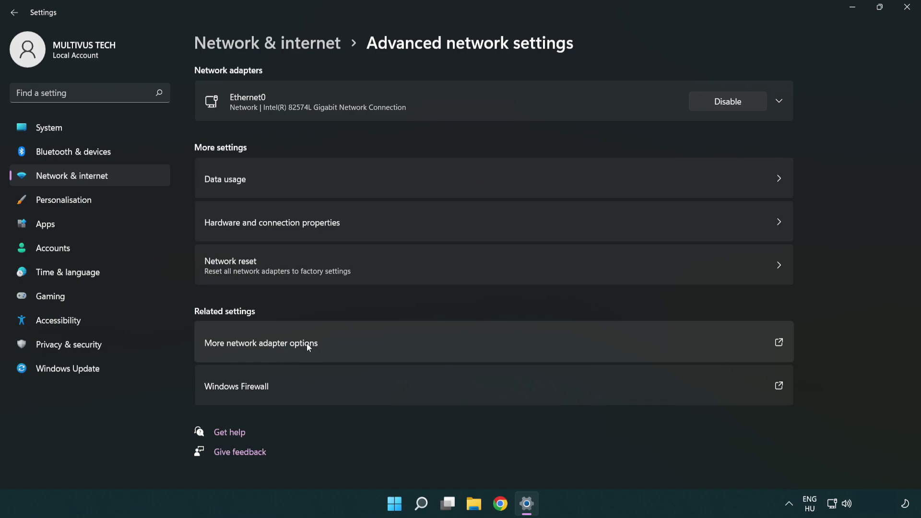
# Open Ethernet0's Properties in Network Connections and select Internet Protocol Version 4 (TCP/IPv4).
pyautogui.click(282, 346)
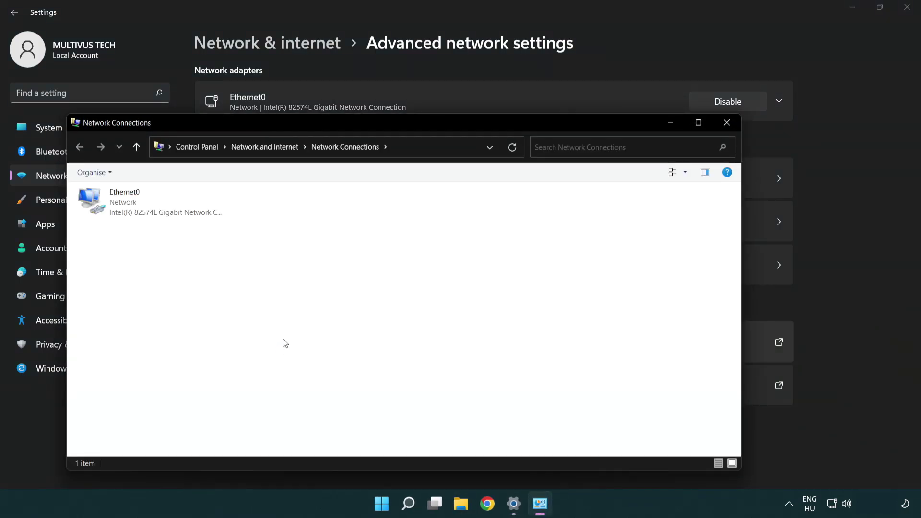
pyautogui.moveTo(337, 133); pyautogui.dragTo(402, 74)
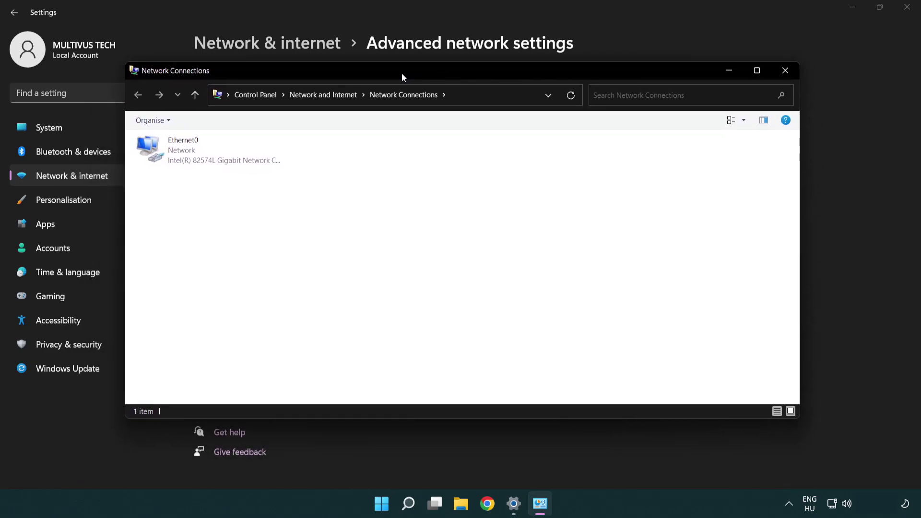
pyautogui.click(188, 149)
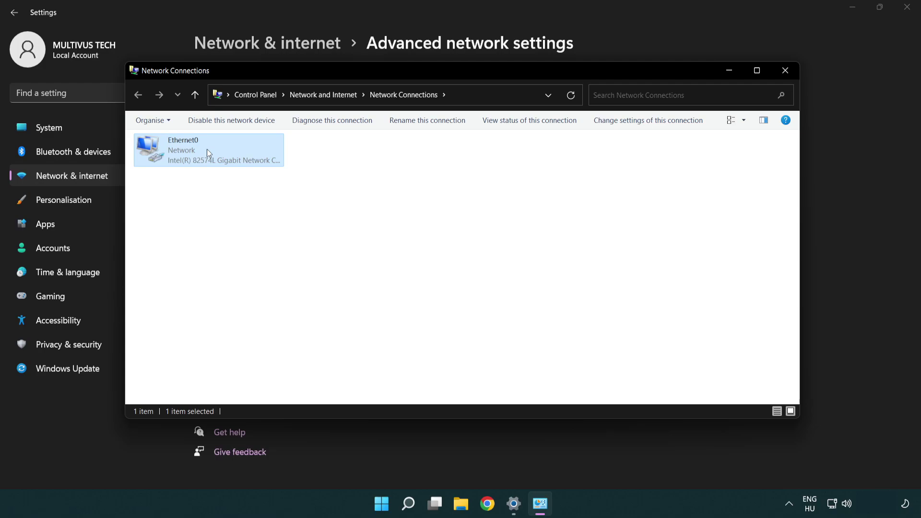
pyautogui.rightClick(206, 150)
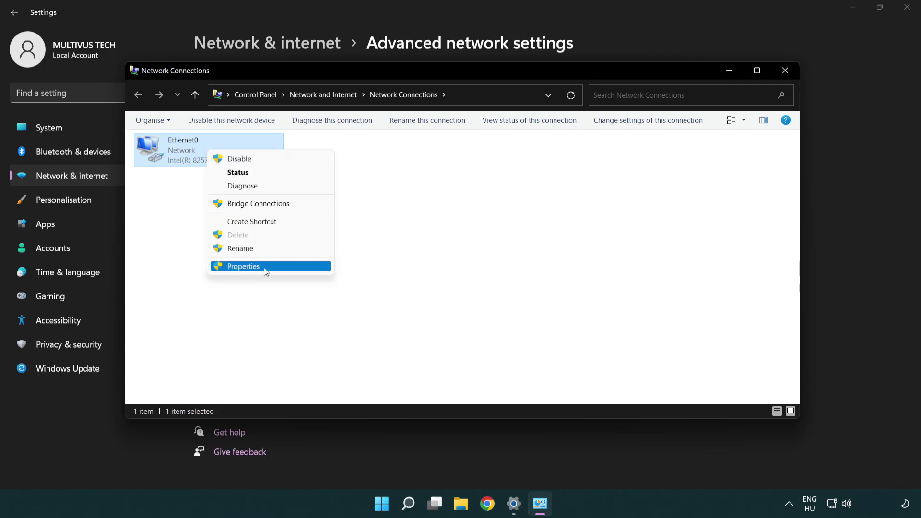
pyautogui.click(278, 267)
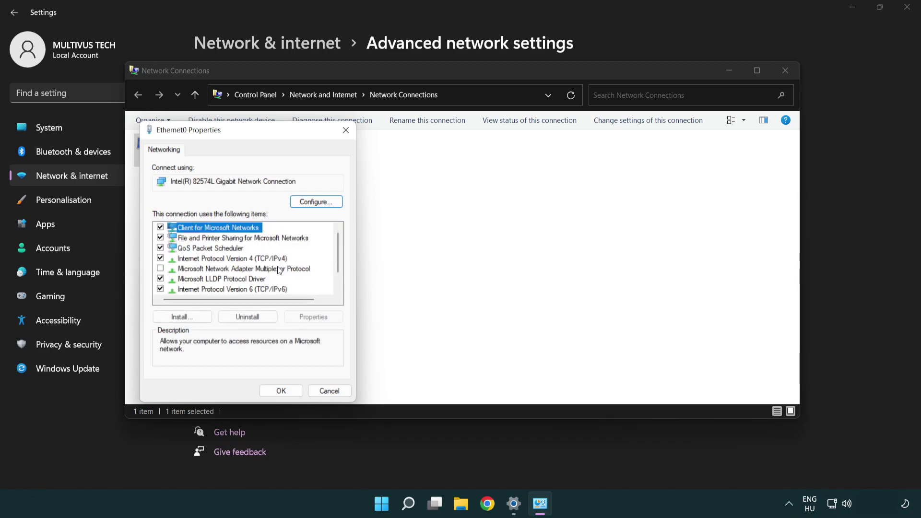
pyautogui.moveTo(238, 136); pyautogui.dragTo(447, 122)
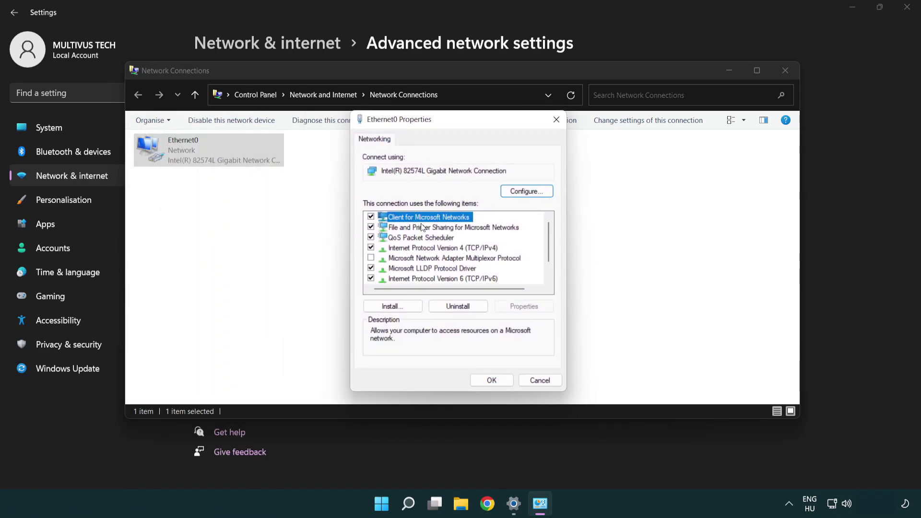
pyautogui.click(421, 248)
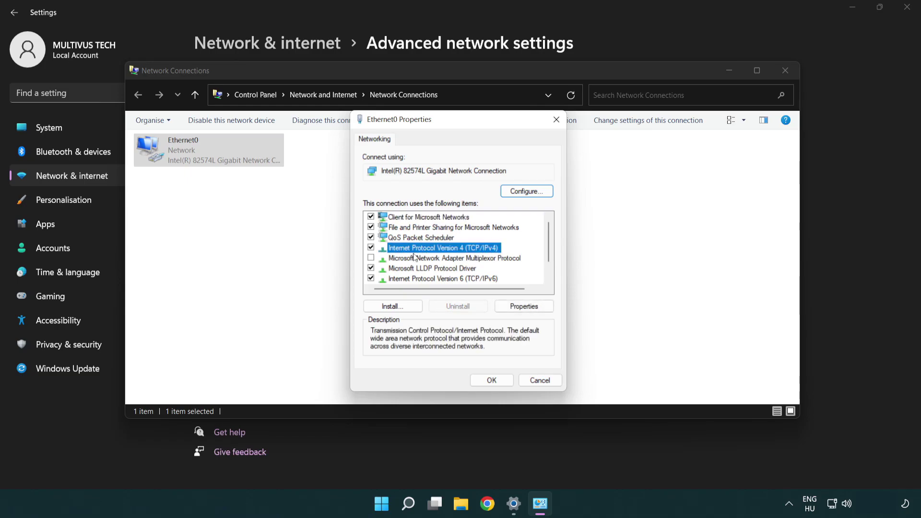
# Set Ethernet0's IPv4 DNS servers manually to 8.8.8.8 preferred and 8.8.4.4 alternate, and confirm.
pyautogui.click(525, 306)
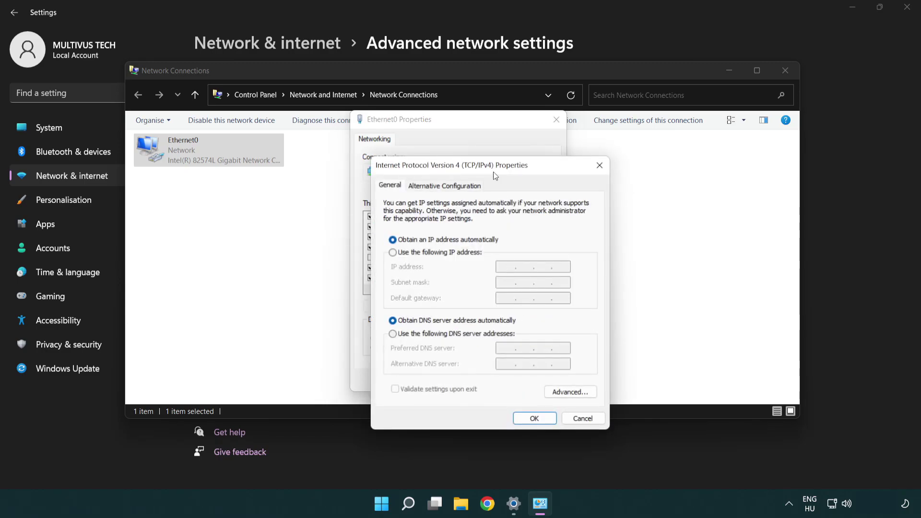
pyautogui.moveTo(495, 176); pyautogui.dragTo(462, 132)
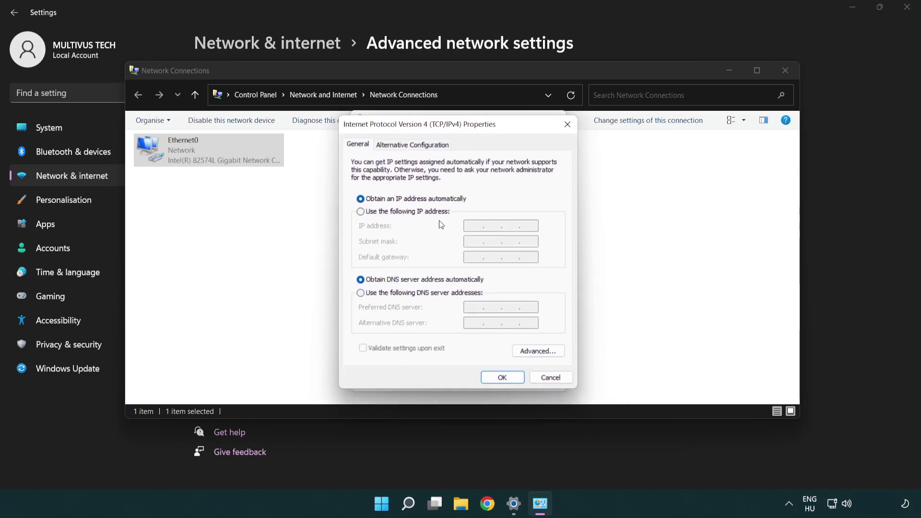
pyautogui.click(377, 297)
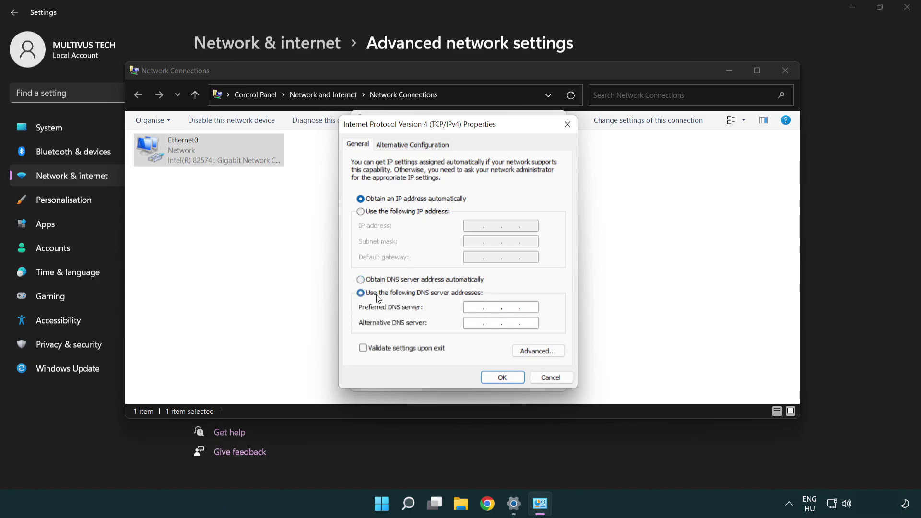
pyautogui.click(468, 307)
pyautogui.write('8.8.8.8')
pyautogui.click(472, 322)
pyautogui.write('8.8.4.4')
pyautogui.click(501, 380)
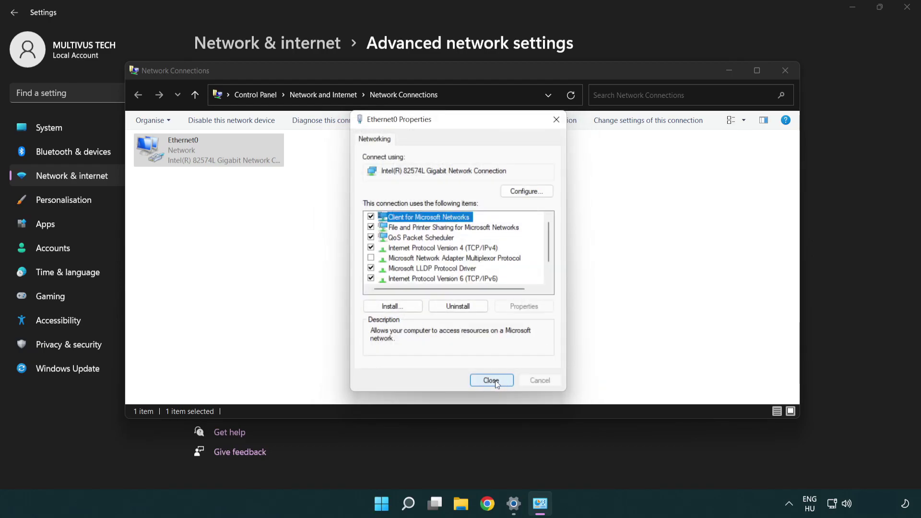
# Close Ethernet0 Properties, Network Connections and Settings, then bring up the Start power menu.
pyautogui.click(497, 382)
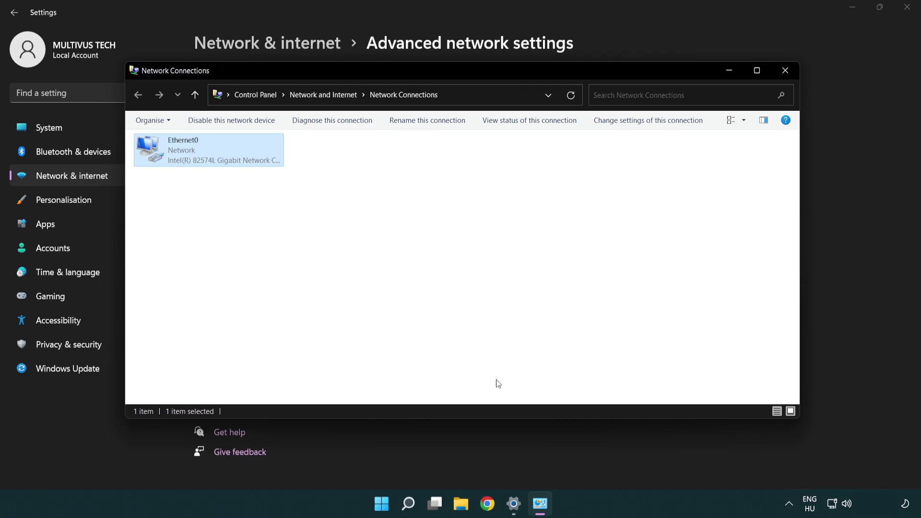
pyautogui.click(785, 72)
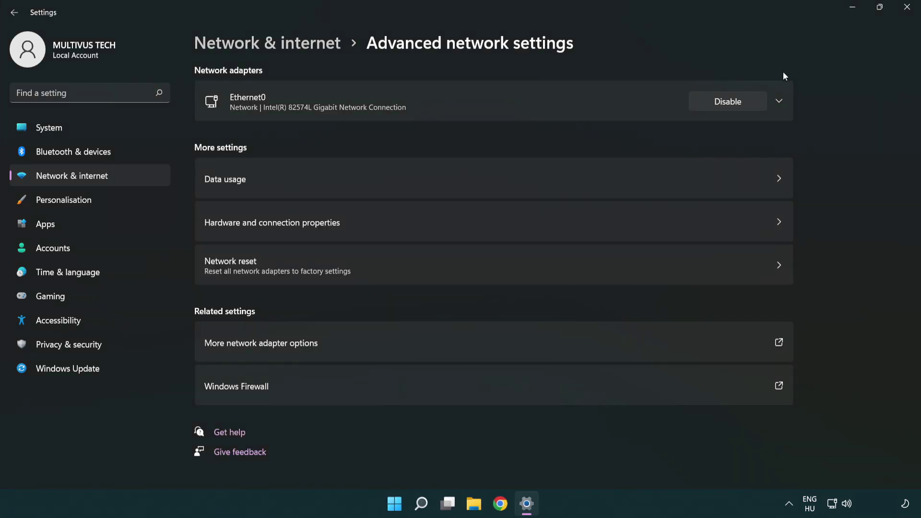
pyautogui.click(907, 8)
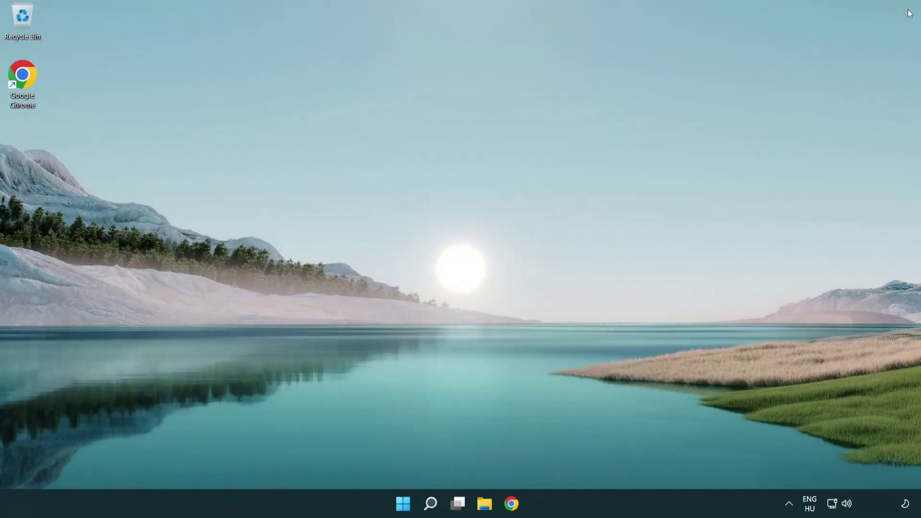
pyautogui.click(408, 503)
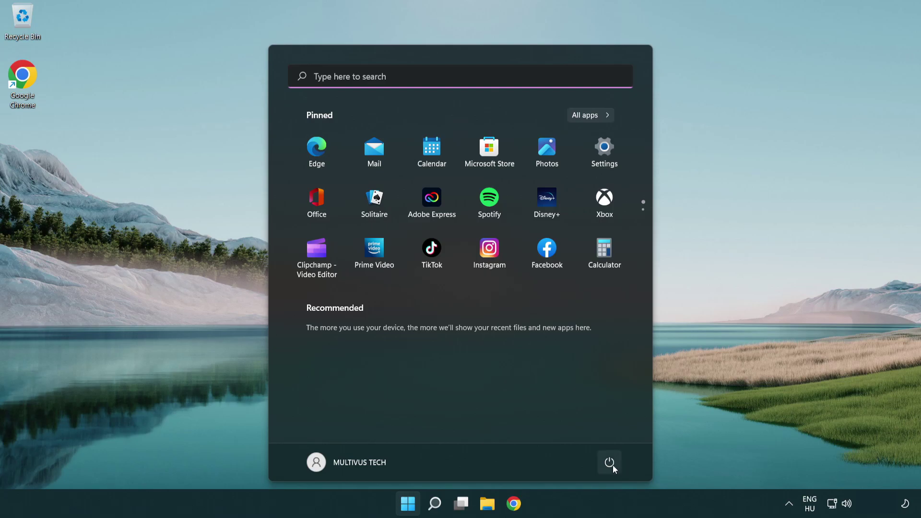
pyautogui.click(612, 465)
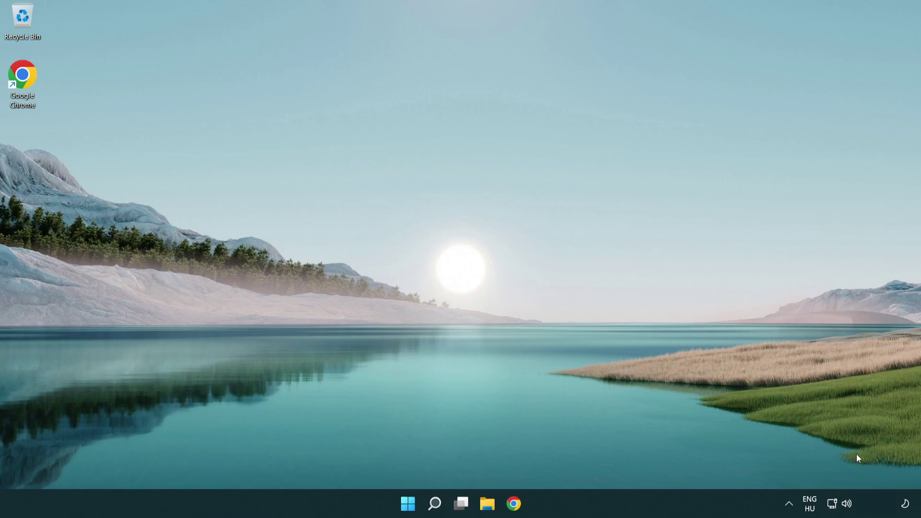
# Run Network reset from Advanced network settings, confirm it, dismiss the 5-minute shutdown notice, close Settings.
pyautogui.rightClick(833, 503)
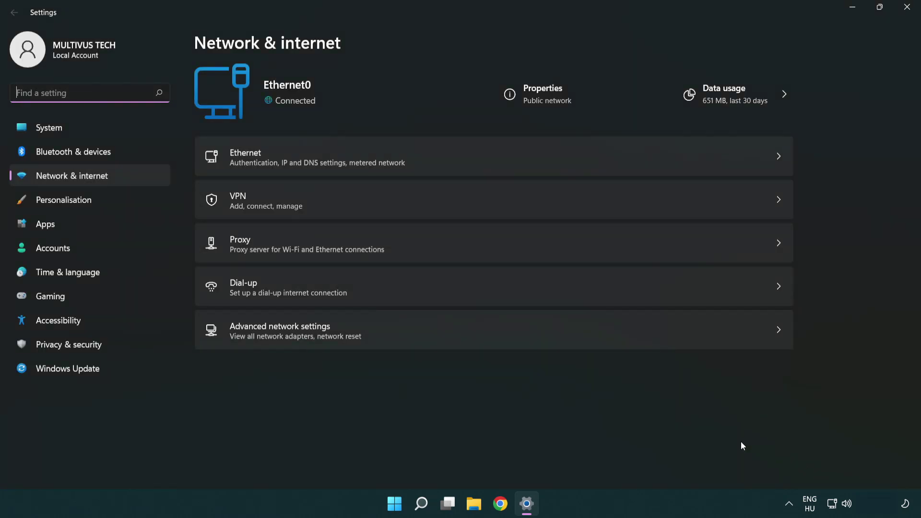
pyautogui.click(417, 332)
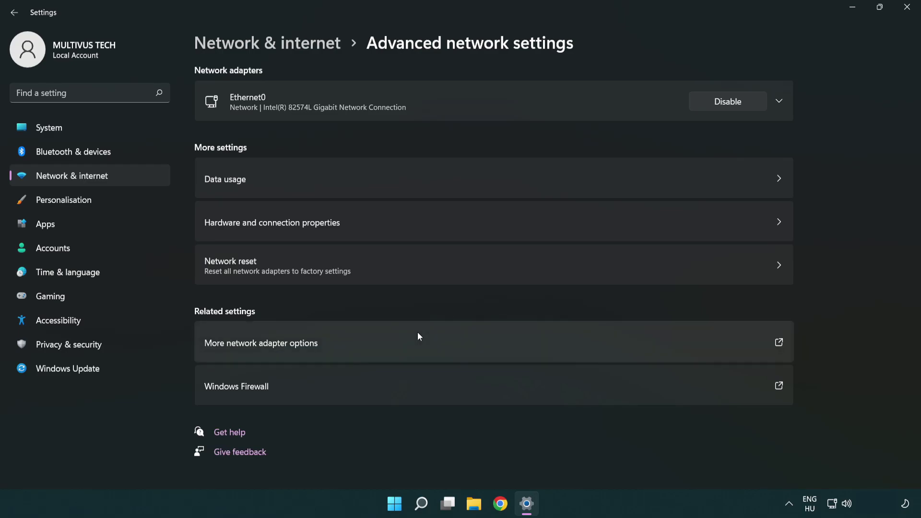
pyautogui.click(415, 274)
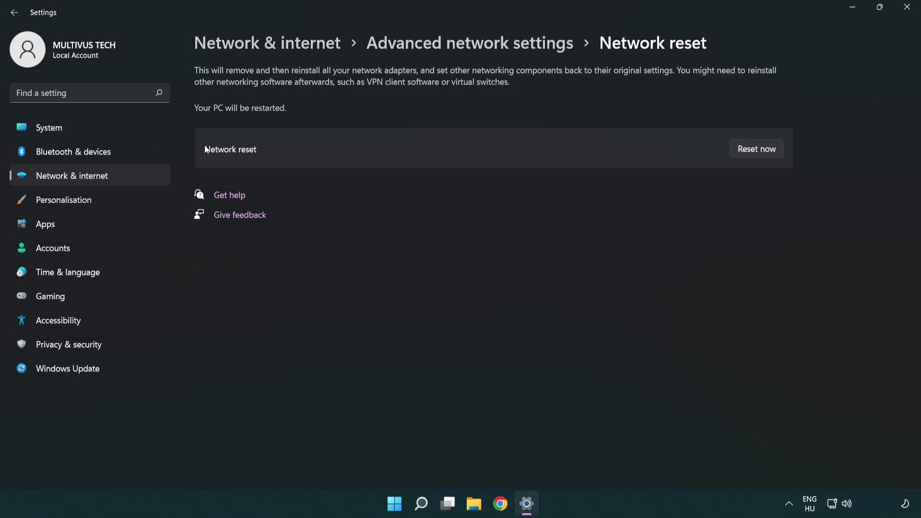
pyautogui.click(765, 150)
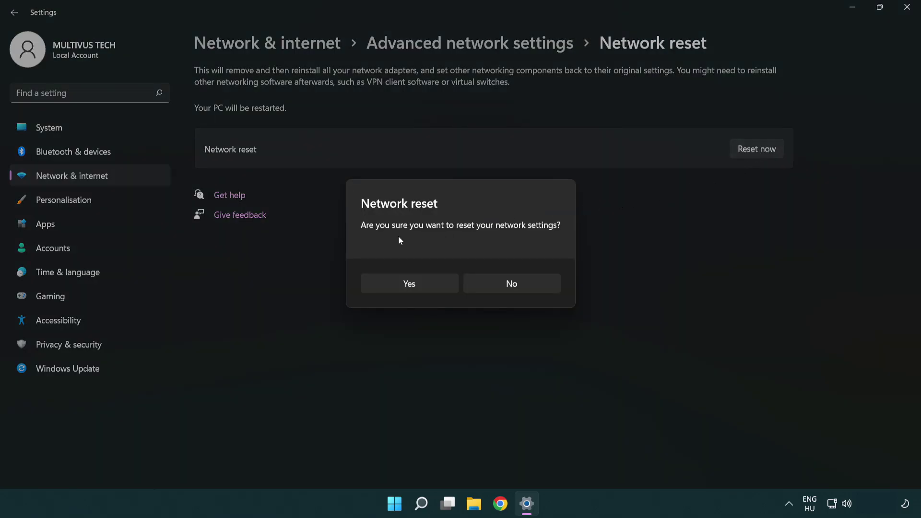
pyautogui.click(418, 289)
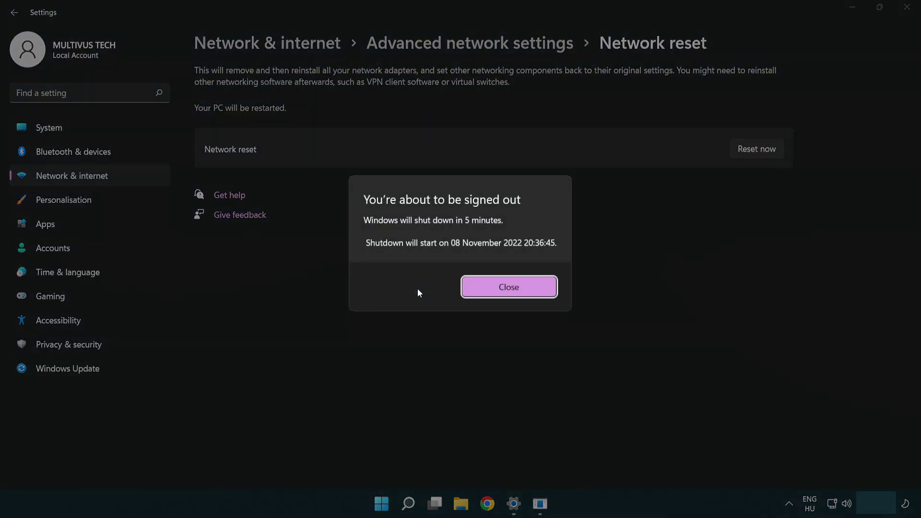
pyautogui.click(522, 286)
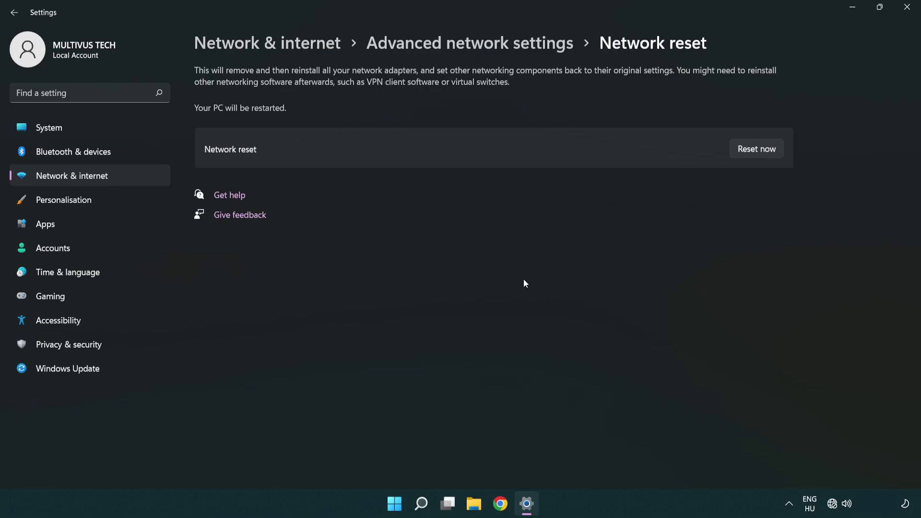
pyautogui.click(904, 13)
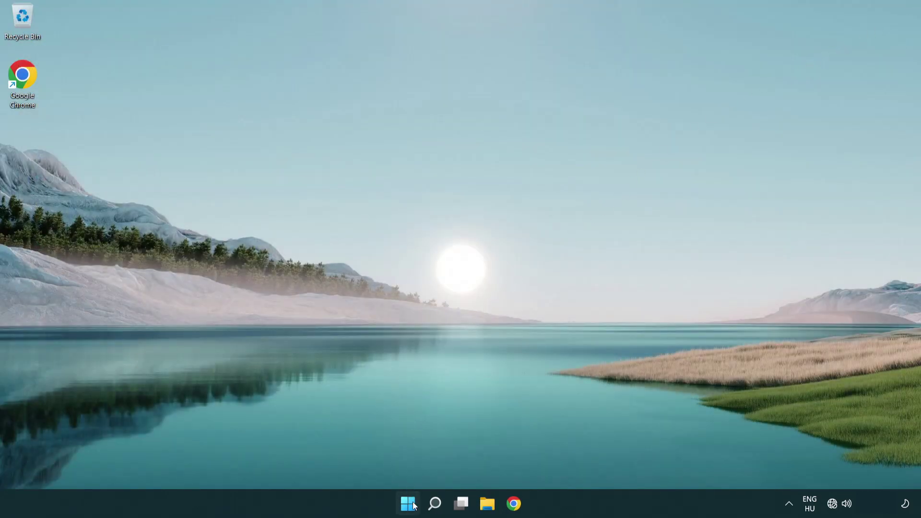
# Open the Start menu's power options to restart the PC.
pyautogui.click(408, 504)
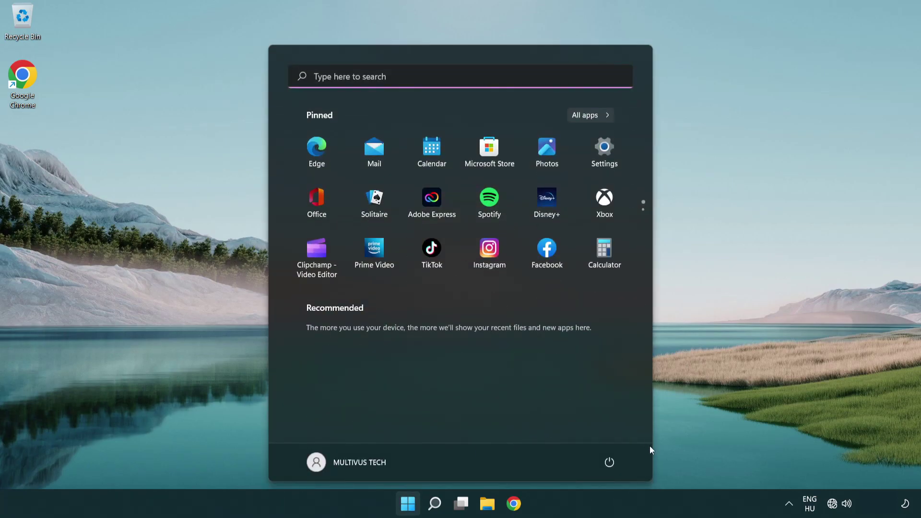
pyautogui.click(609, 462)
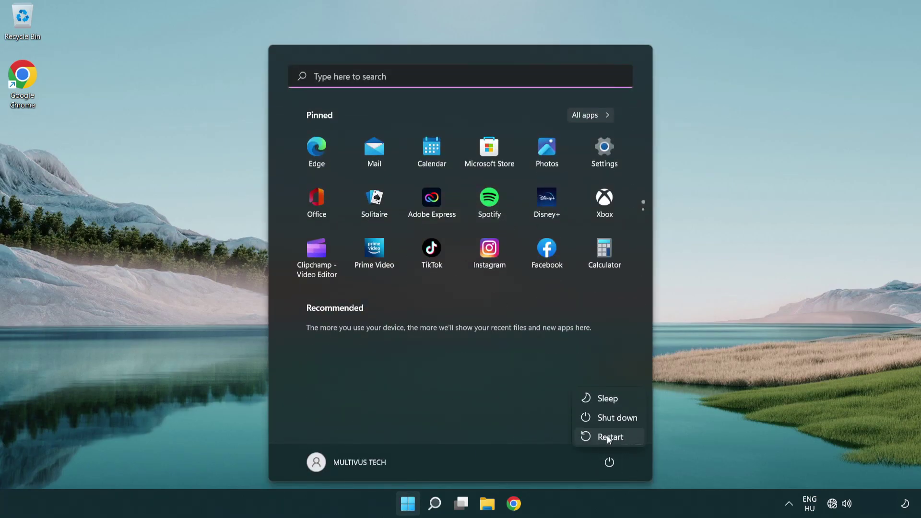